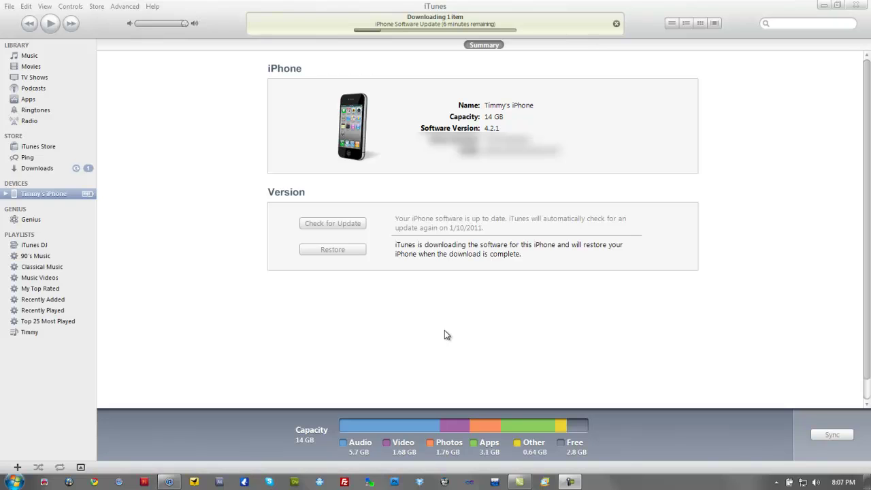
# Show the downloading iPhone Software Update in iTunes' Downloads list, then switch to RockMelt
pyautogui.click(467, 304)
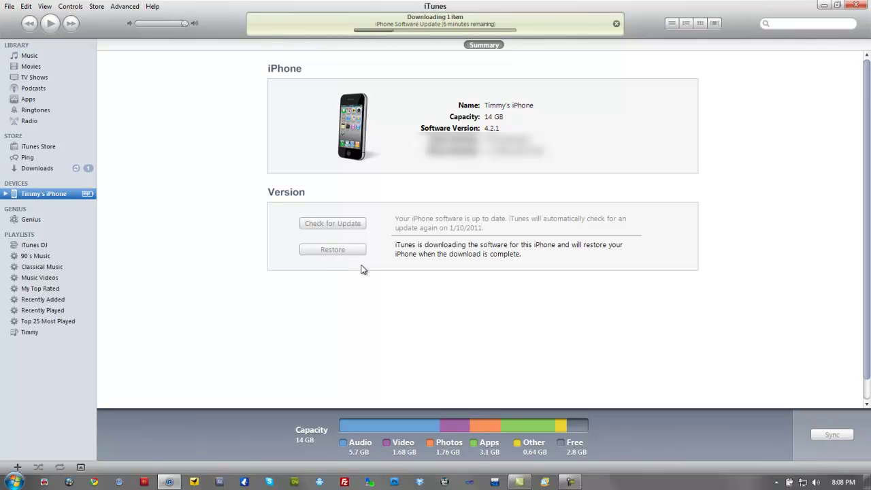
pyautogui.click(56, 170)
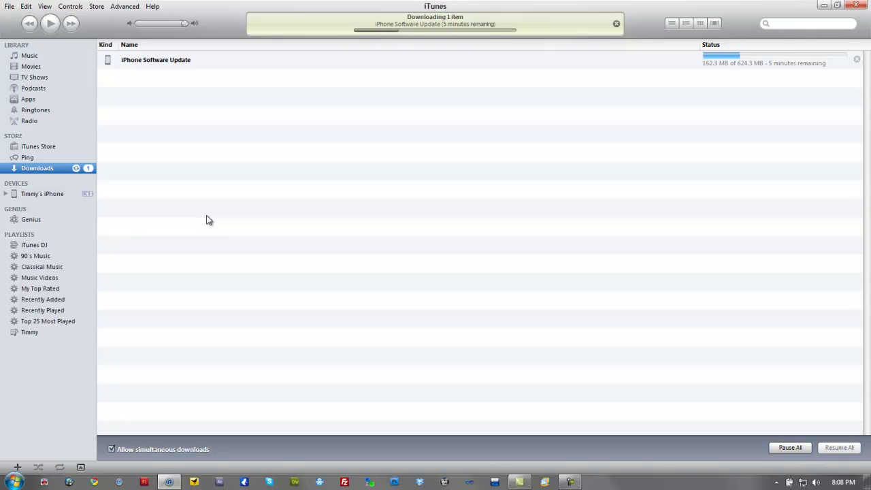
pyautogui.click(69, 482)
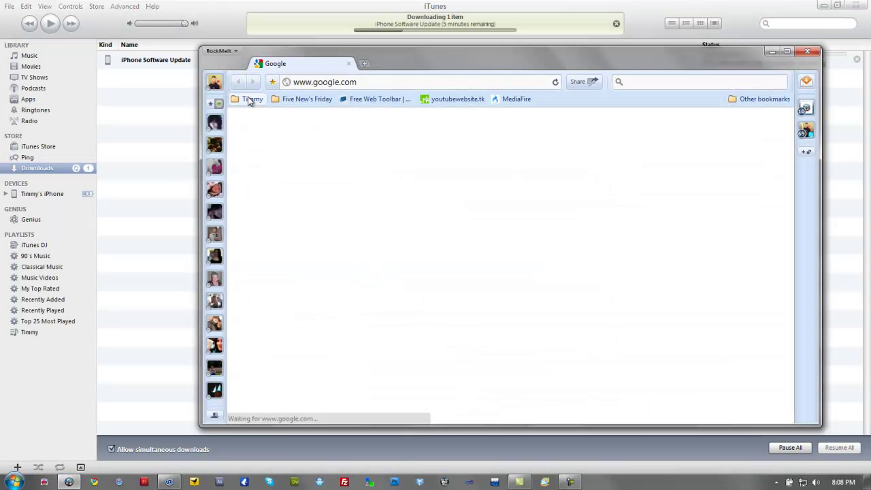
# Open the iPod, iPhone and iPad Firmware Download page from the bookmarks bar folder
pyautogui.click(250, 100)
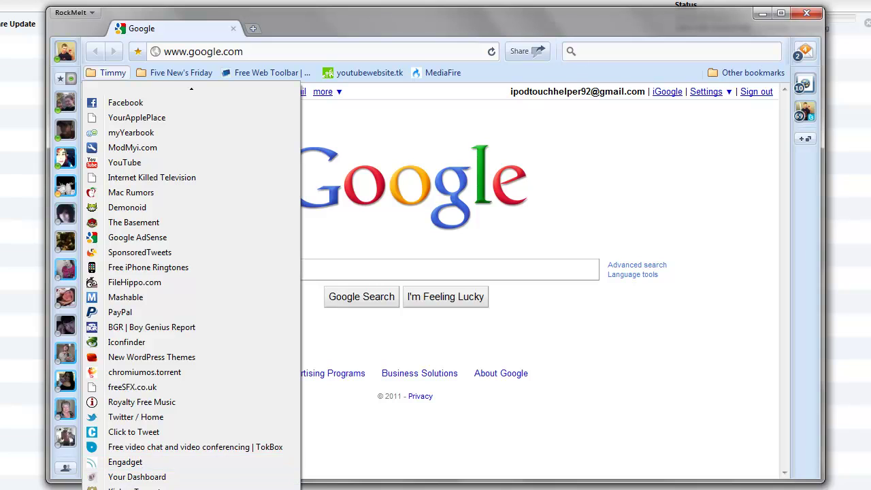
pyautogui.scroll(-2, 190, 286)
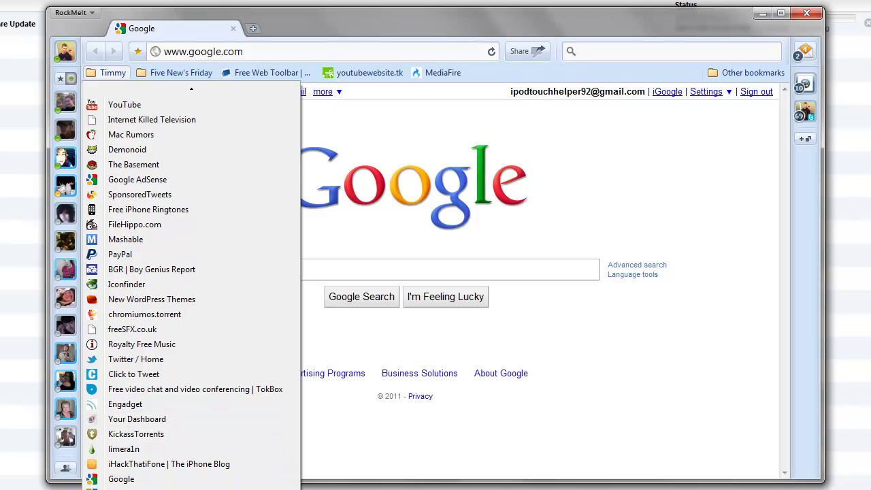
pyautogui.click(136, 488)
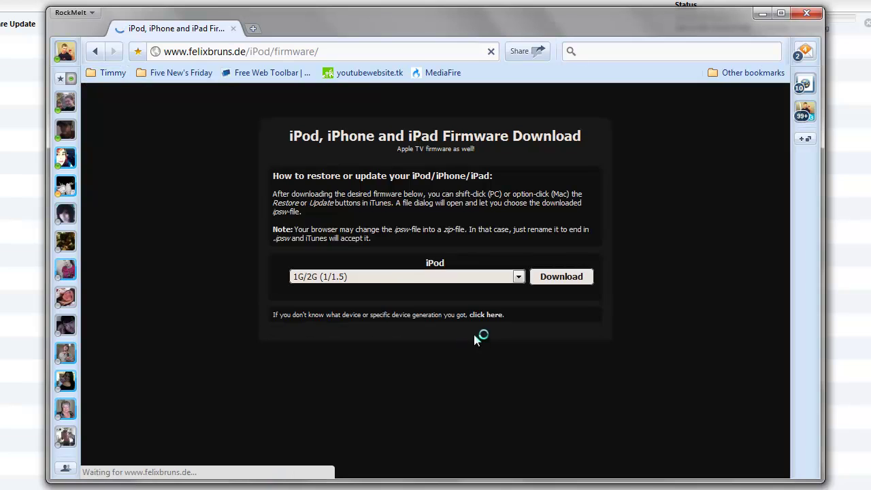
pyautogui.click(232, 52)
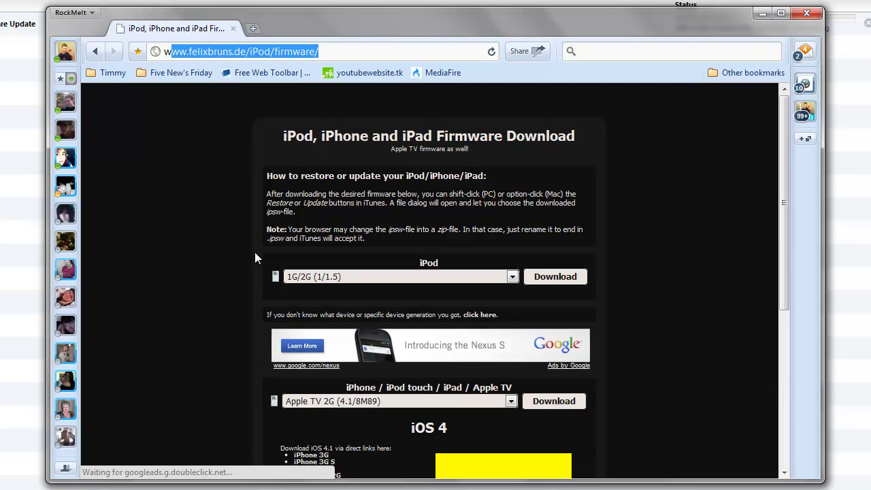
# Look through the iPhone / iPod touch / iPad / Apple TV firmware list without choosing one
pyautogui.click(320, 402)
pyautogui.scroll(-20, 360, 388)
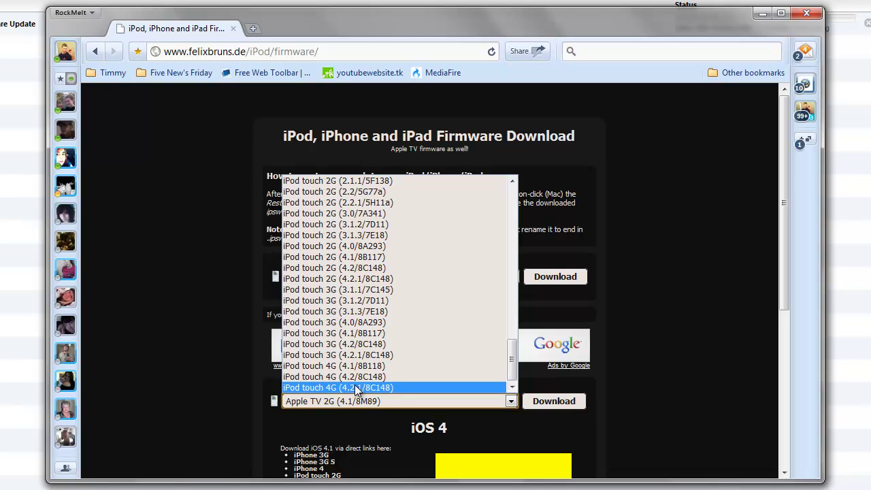
pyautogui.scroll(20, 354, 352)
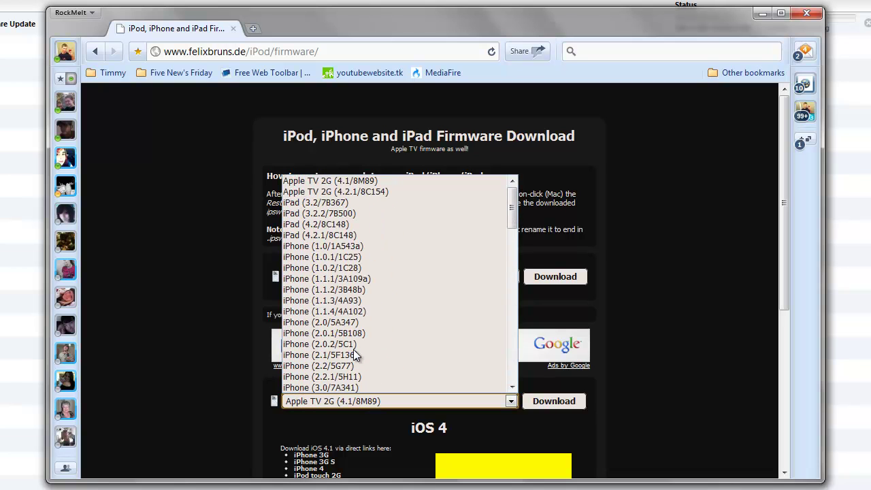
pyautogui.click(177, 276)
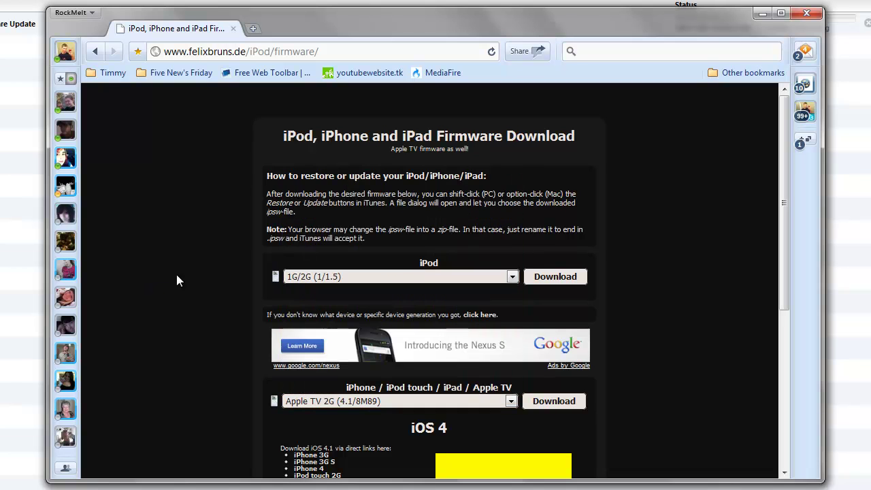
# Browse the iPod firmware versions list, leave it unchanged, and close RockMelt
pyautogui.click(395, 276)
pyautogui.scroll(-4, 434, 385)
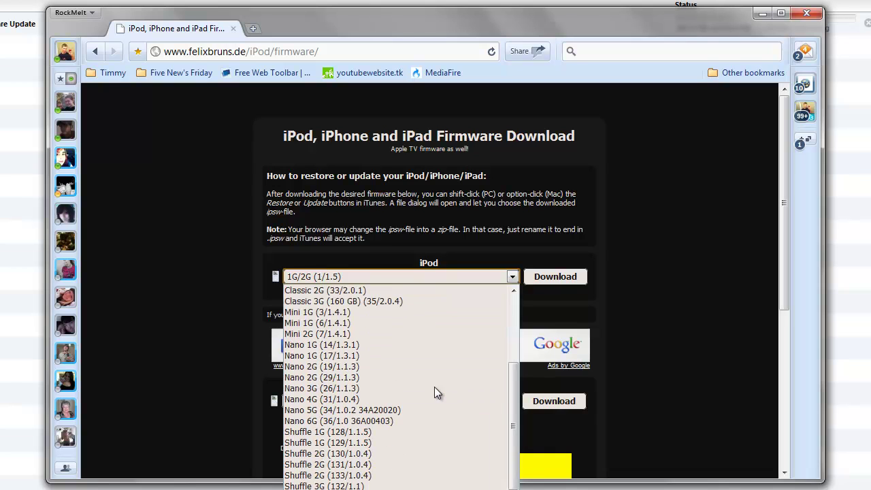
pyautogui.scroll(4, 434, 389)
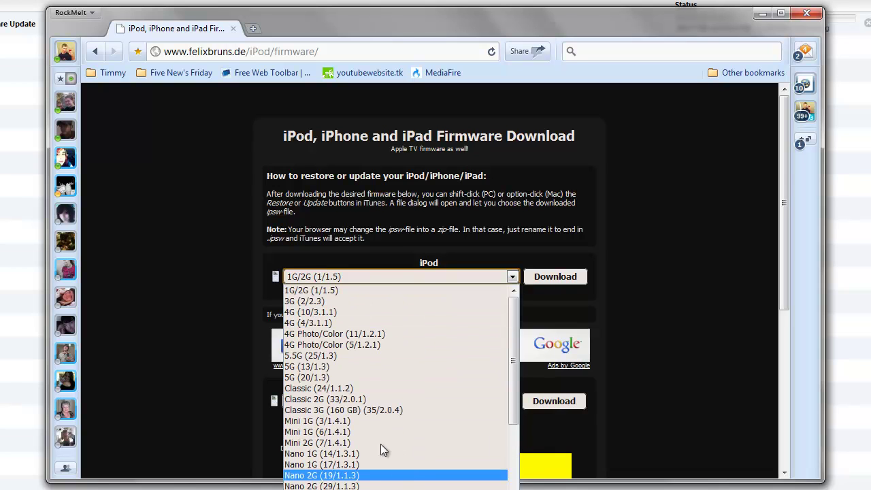
pyautogui.click(266, 343)
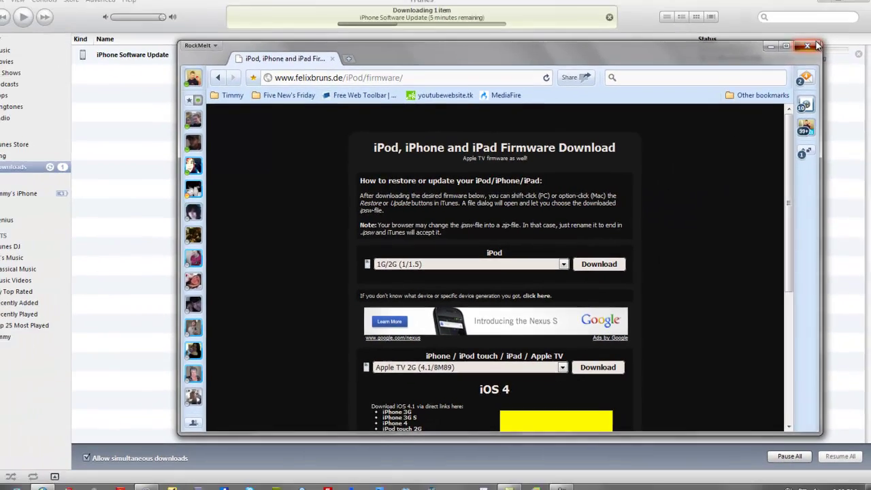
pyautogui.click(816, 45)
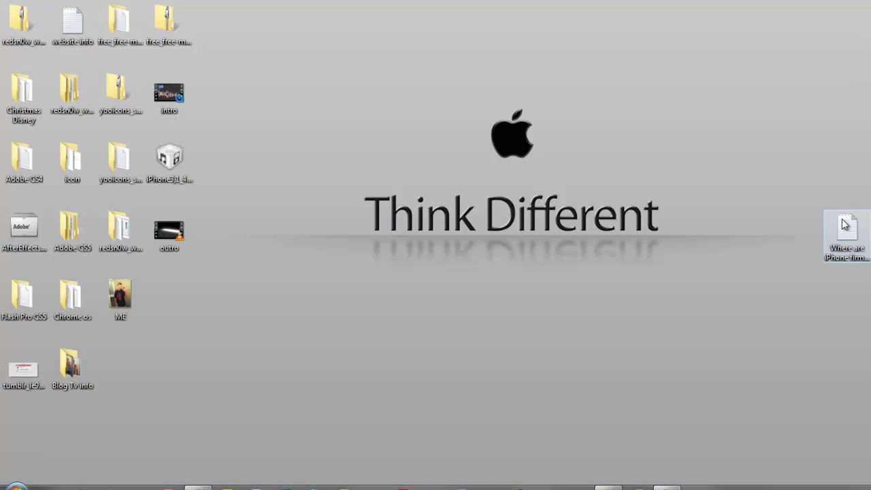
# Open the Computer view of drives from the Start menu
pyautogui.click(17, 485)
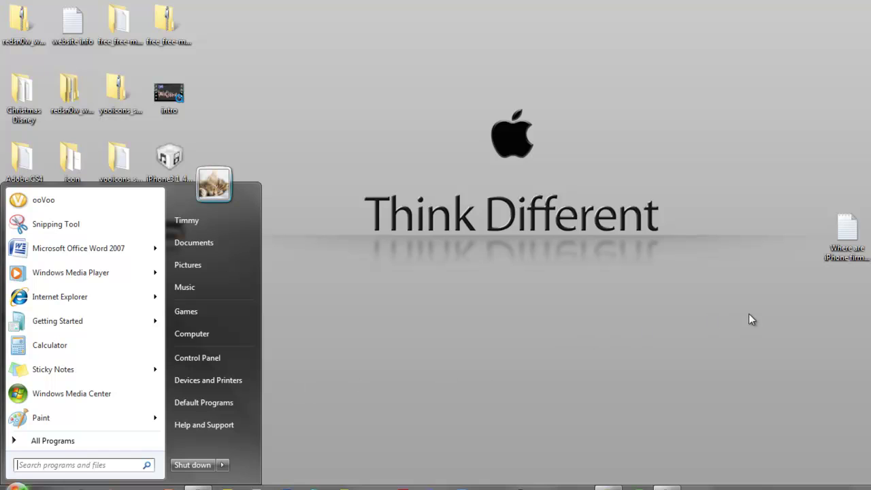
pyautogui.click(849, 267)
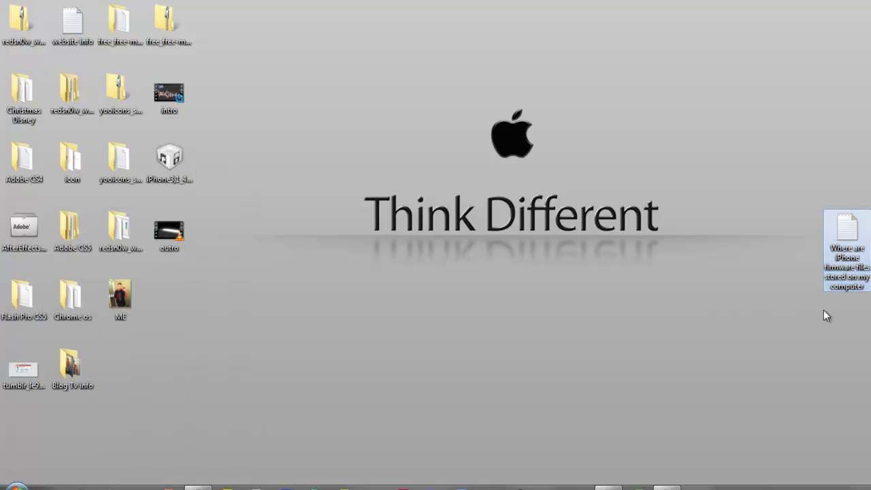
pyautogui.click(16, 486)
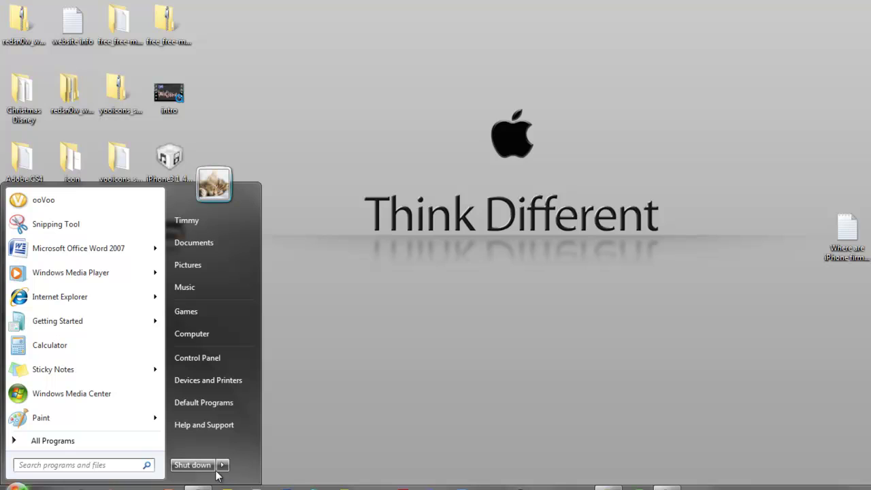
pyautogui.click(222, 337)
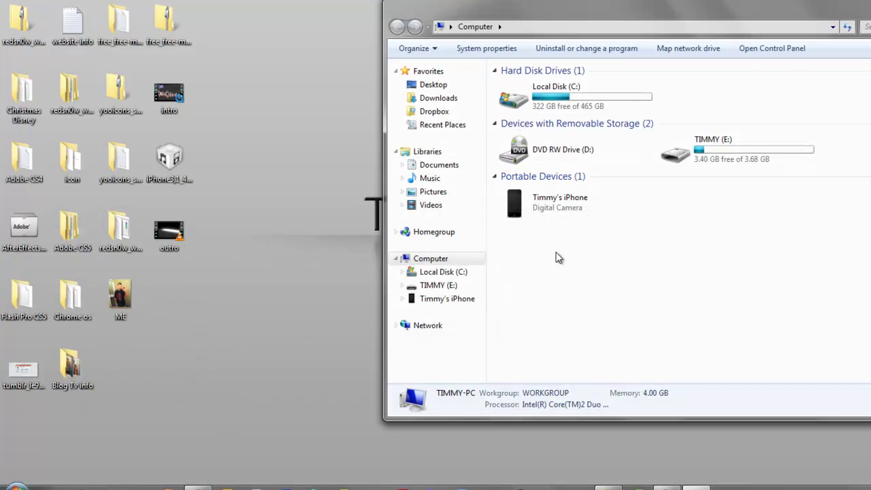
# Open Local Disk (C:), enter MSOCache granting permanent access, then return to C:
pyautogui.doubleClick(603, 98)
pyautogui.moveTo(584, 17); pyautogui.dragTo(425, 19)
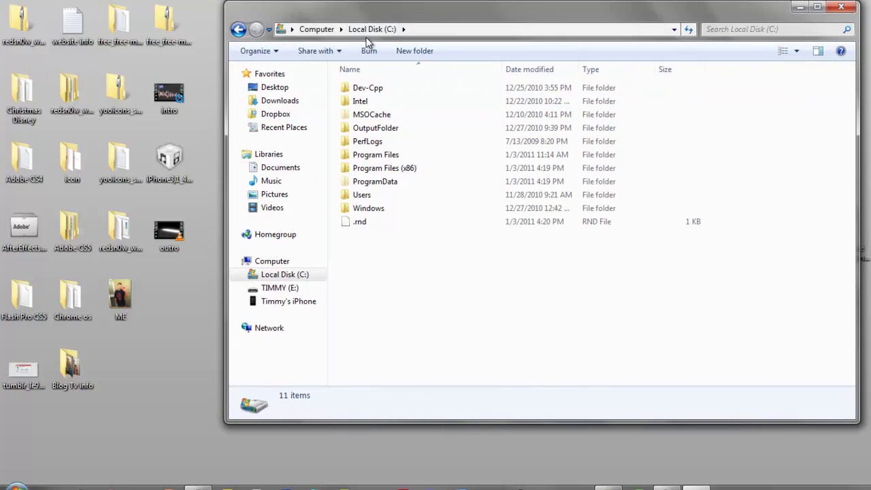
pyautogui.click(412, 116)
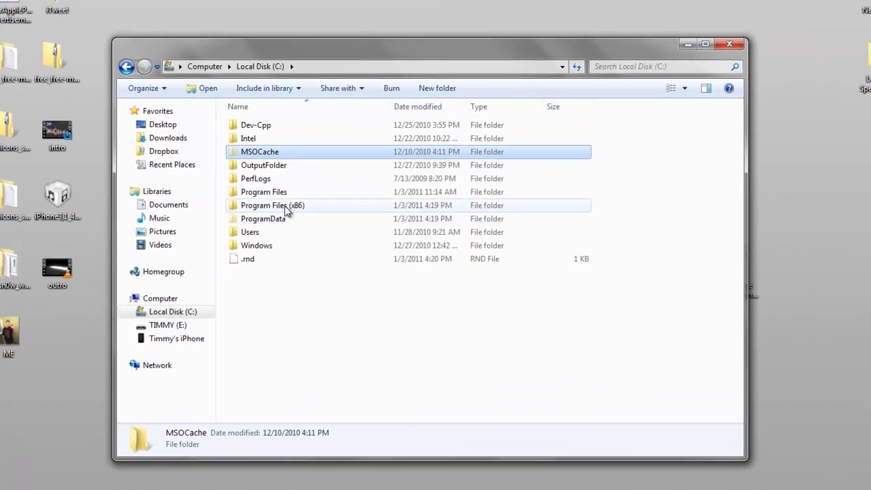
pyautogui.doubleClick(277, 156)
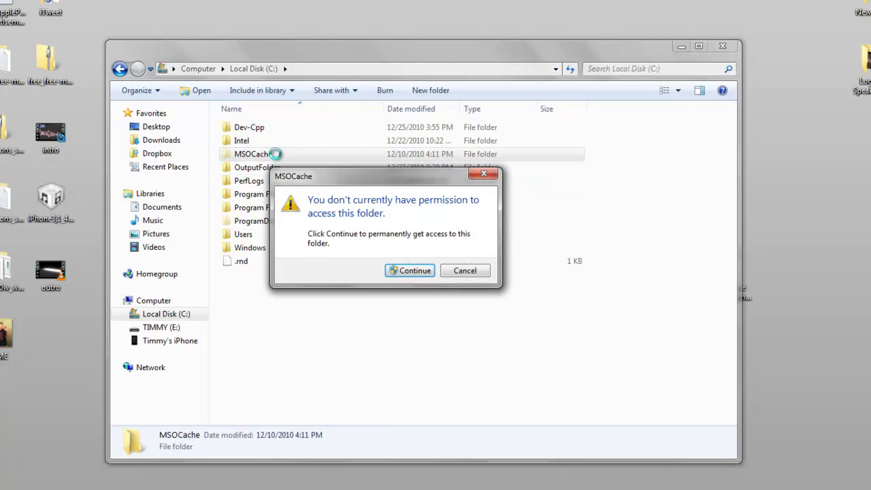
pyautogui.click(414, 271)
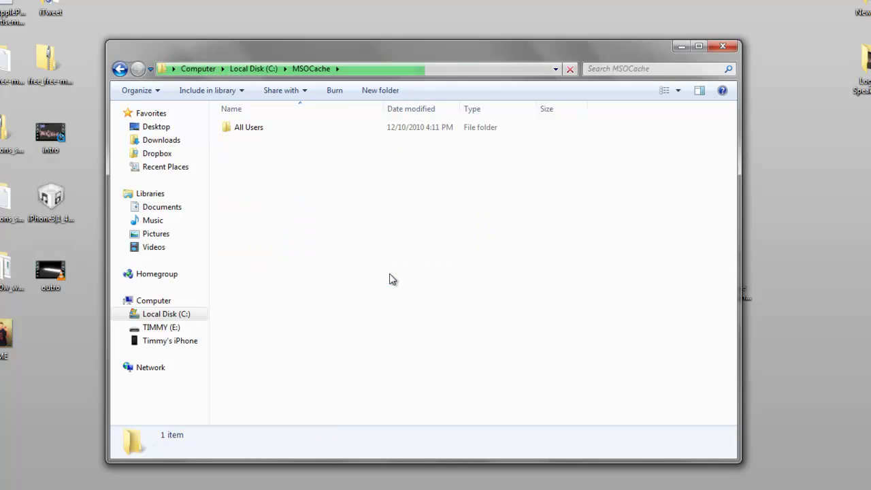
pyautogui.click(120, 69)
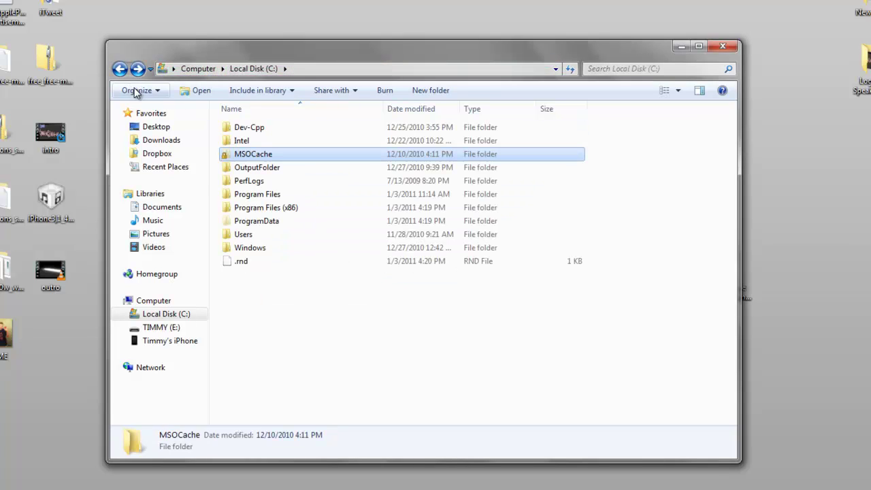
# In Folder Options' View tab, select 'Show hidden files, folders, and drives' and apply it
pyautogui.click(139, 90)
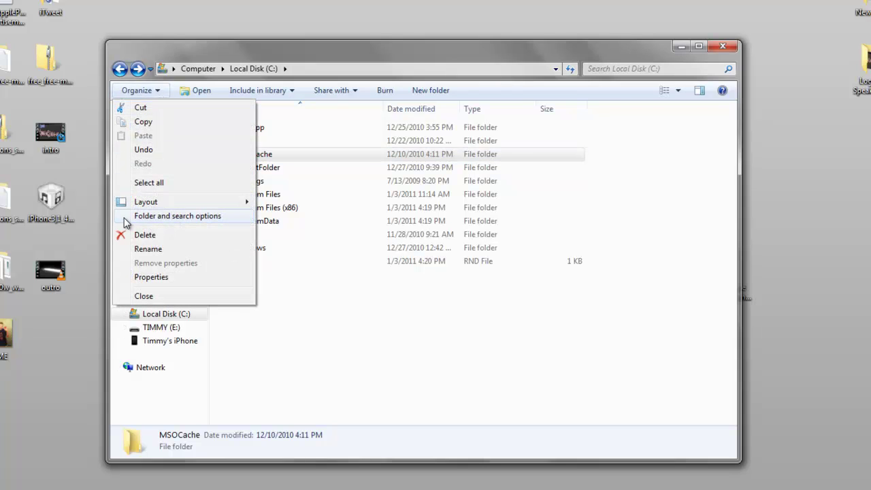
pyautogui.click(204, 224)
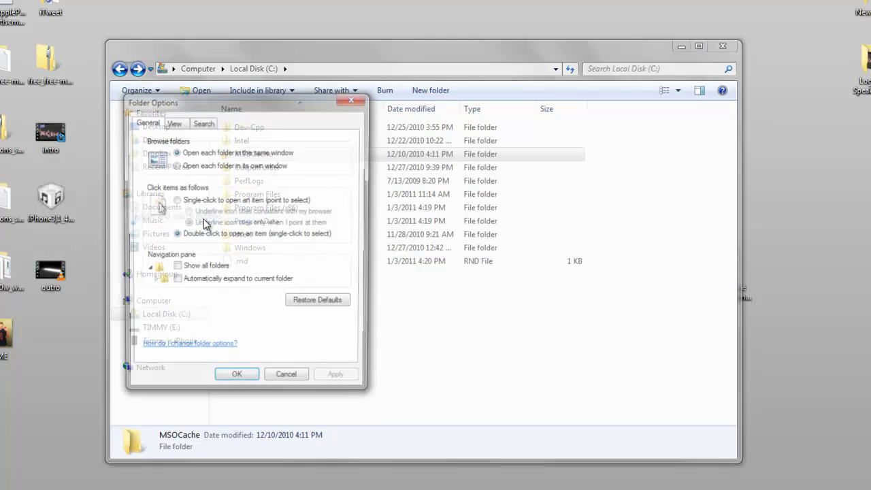
pyautogui.click(171, 125)
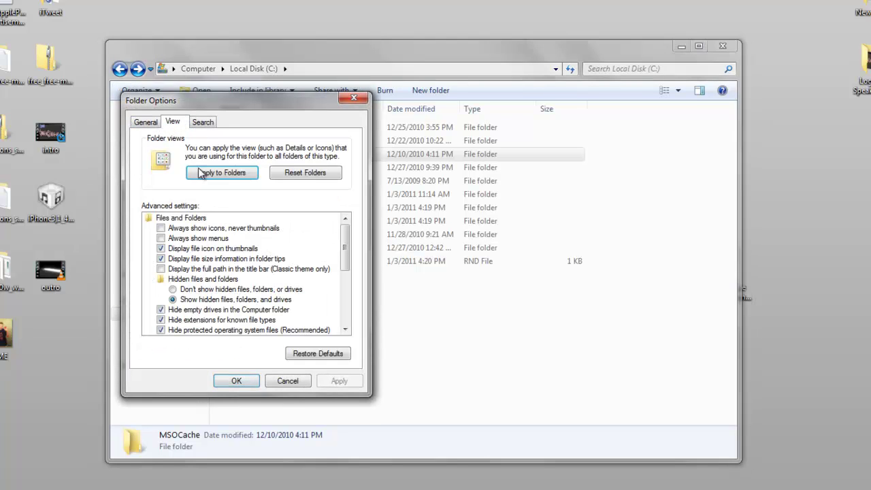
pyautogui.click(191, 291)
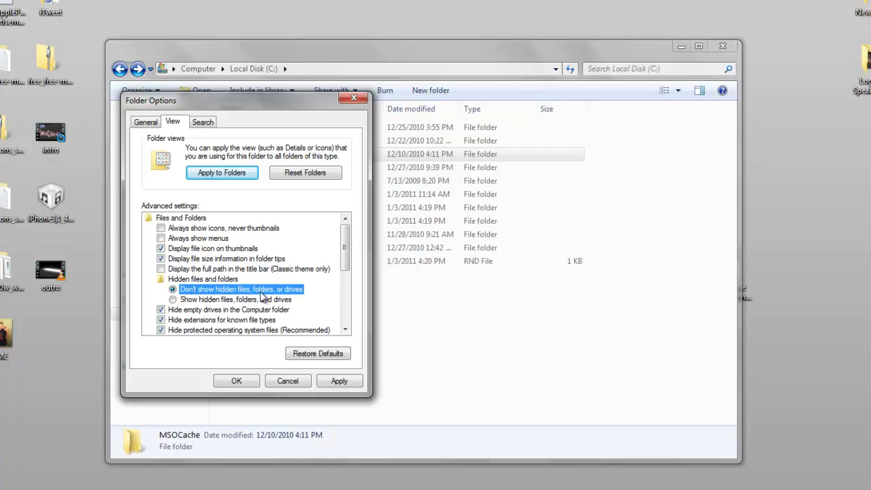
pyautogui.click(183, 301)
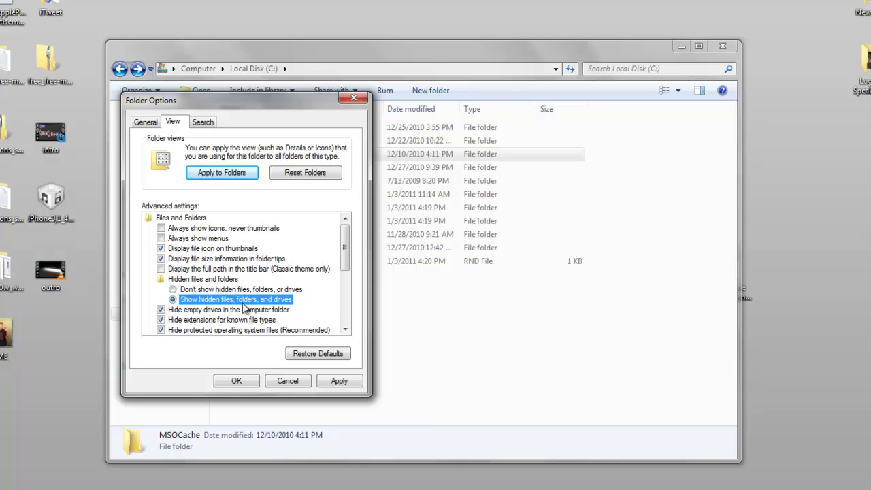
pyautogui.click(344, 386)
pyautogui.click(231, 383)
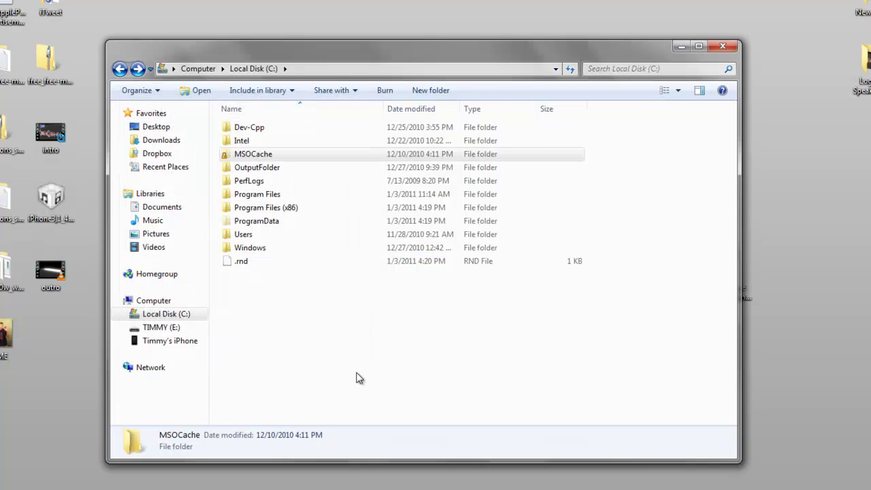
# Go through Users, the profile folder, AppData, Roaming and Apple Computer into the iTunes folder
pyautogui.click(251, 69)
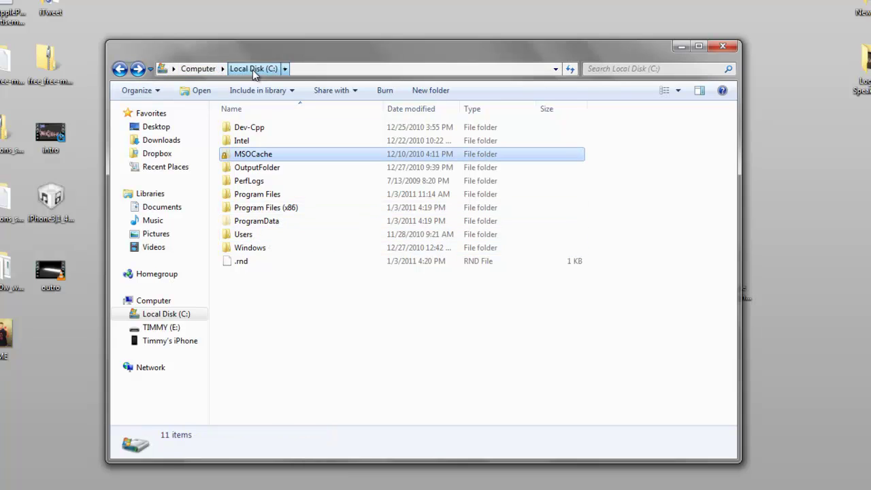
pyautogui.doubleClick(252, 239)
pyautogui.click(253, 170)
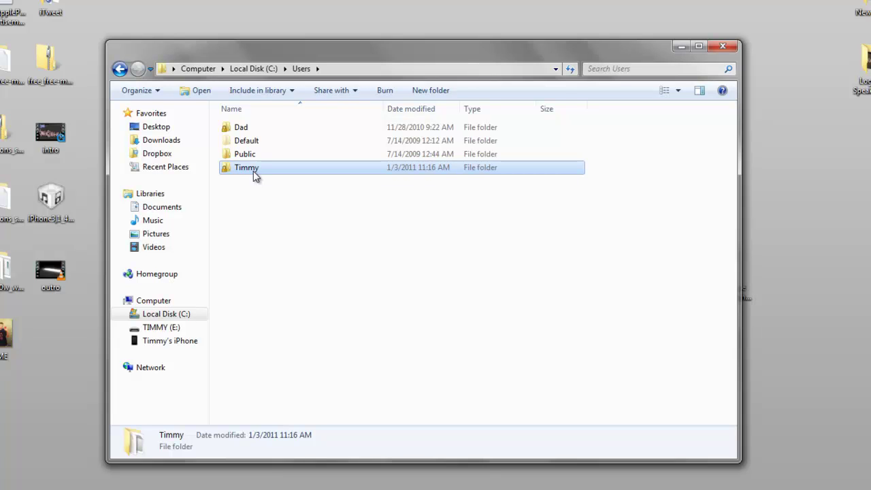
pyautogui.doubleClick(254, 170)
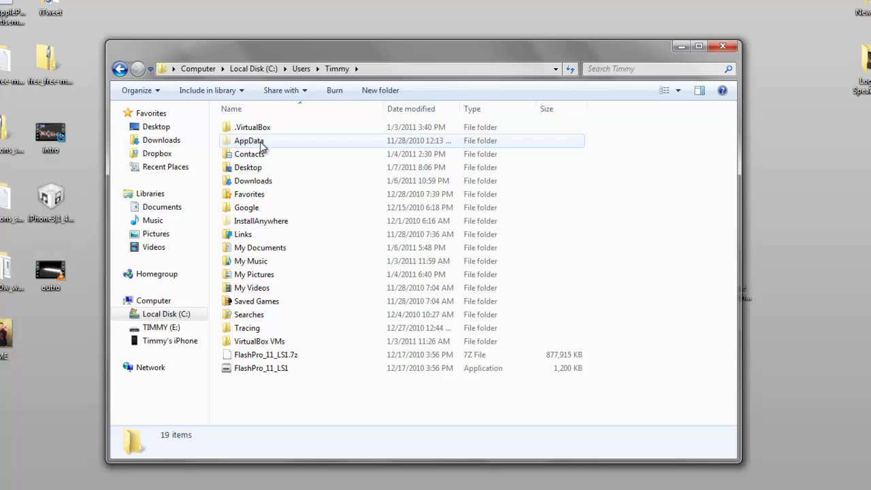
pyautogui.moveTo(261, 145)
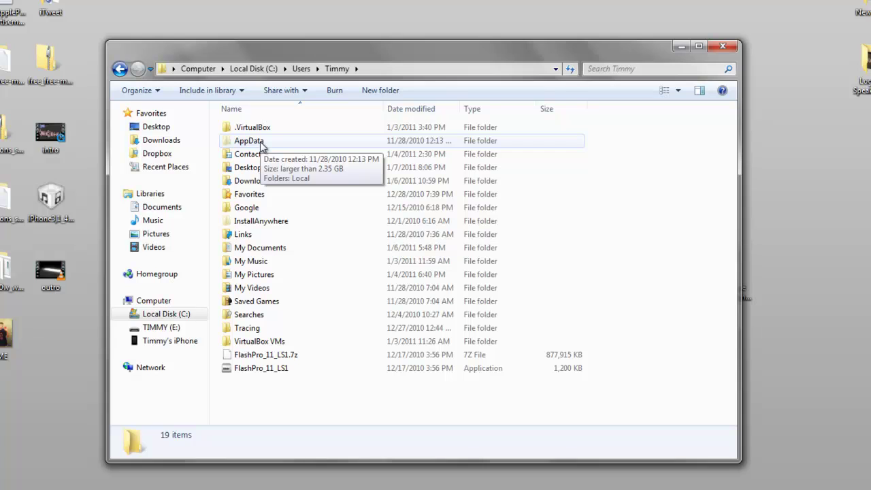
pyautogui.doubleClick(261, 143)
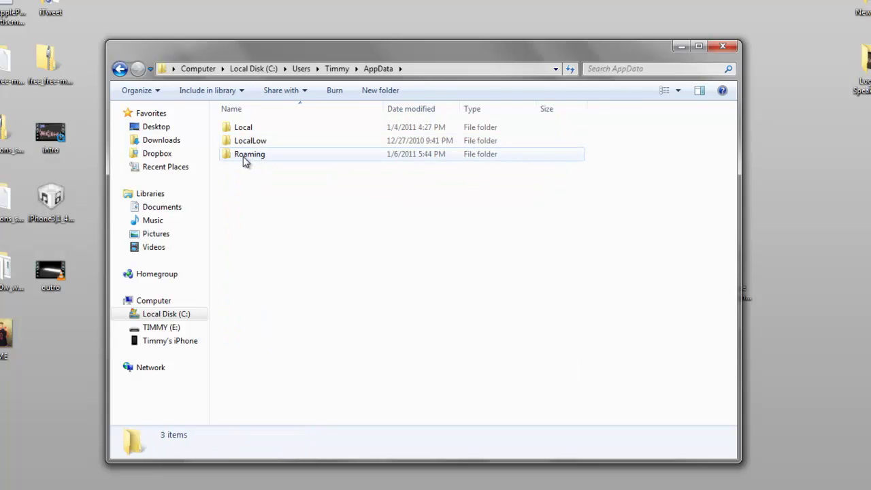
pyautogui.doubleClick(257, 160)
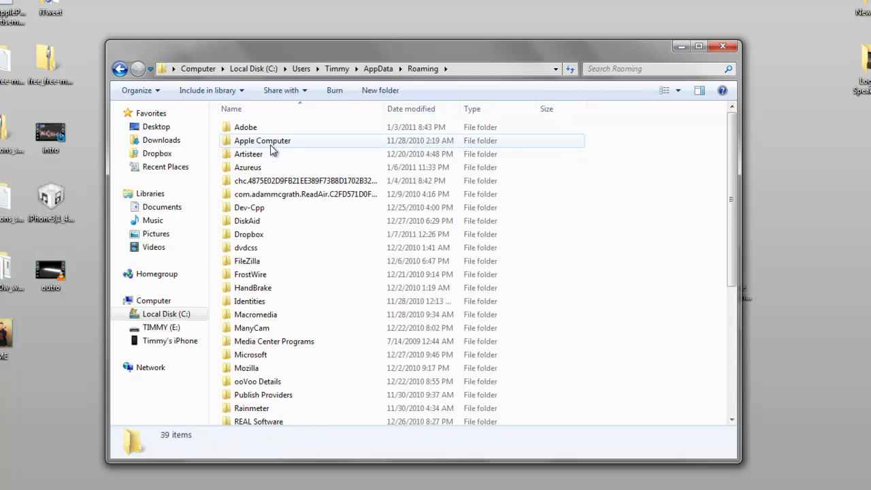
pyautogui.doubleClick(271, 143)
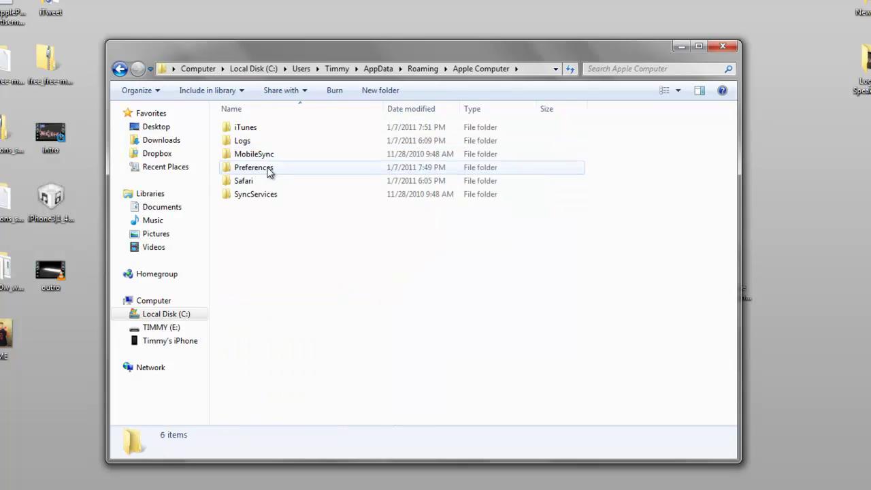
pyautogui.doubleClick(254, 129)
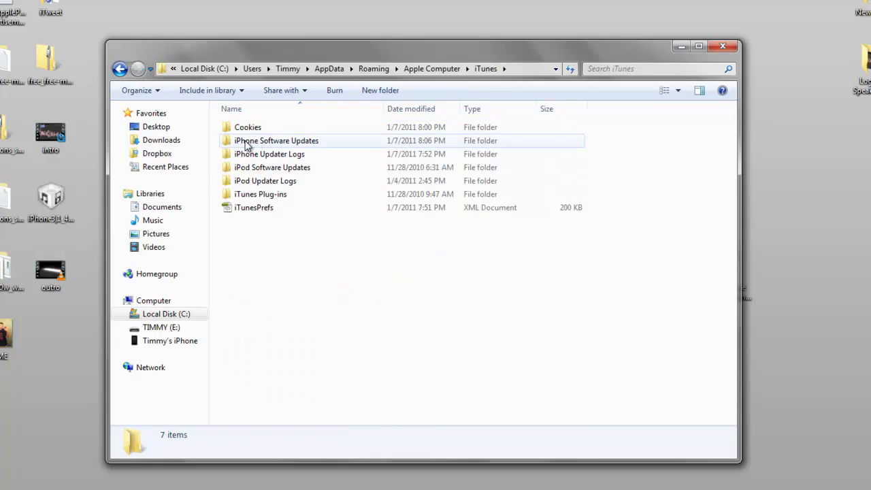
# Delete iPod2,1_4.2.1_8C148_Restore from iPod Software Updates, then open iPhone Software Updates
pyautogui.click(246, 143)
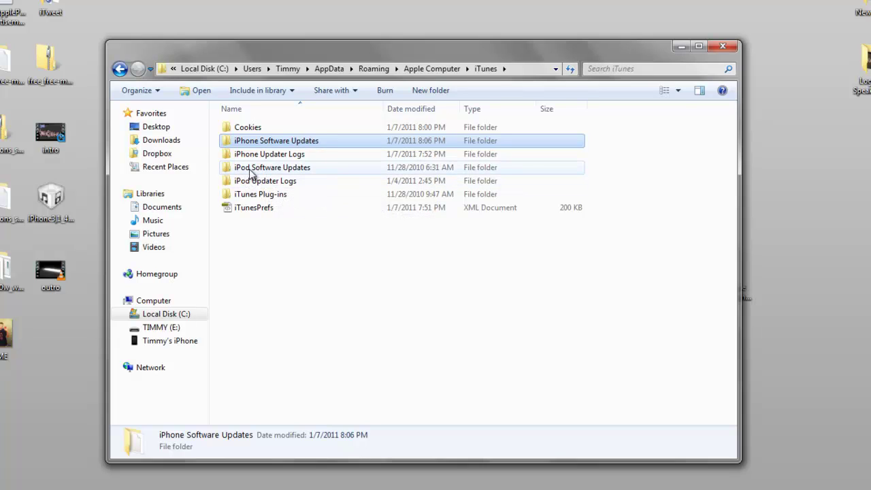
pyautogui.click(253, 169)
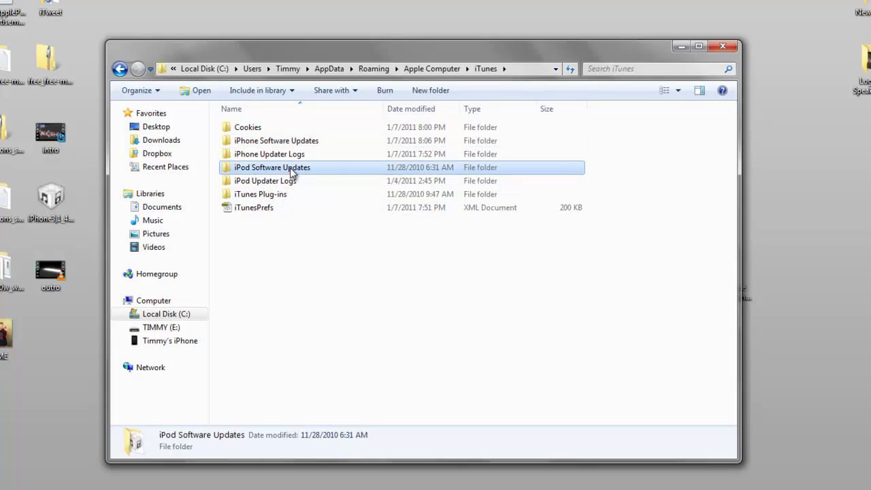
pyautogui.doubleClick(291, 169)
pyautogui.click(280, 130)
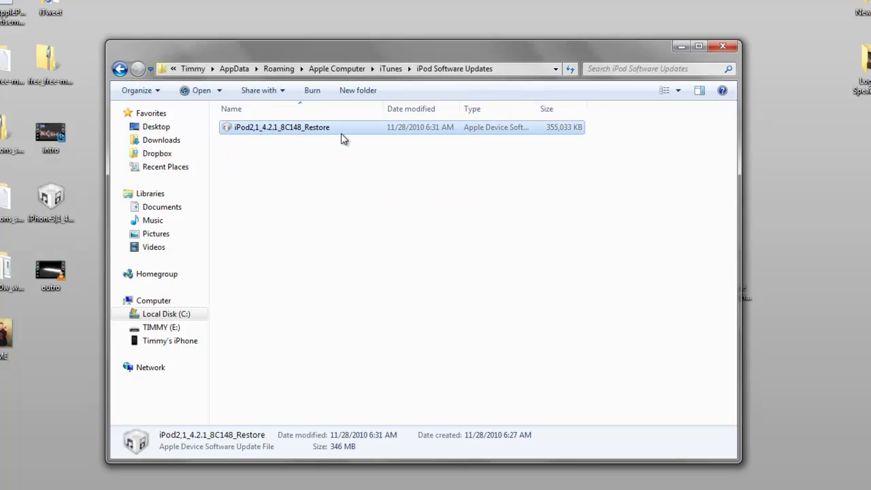
pyautogui.press('Delete')
pyautogui.press('Return')
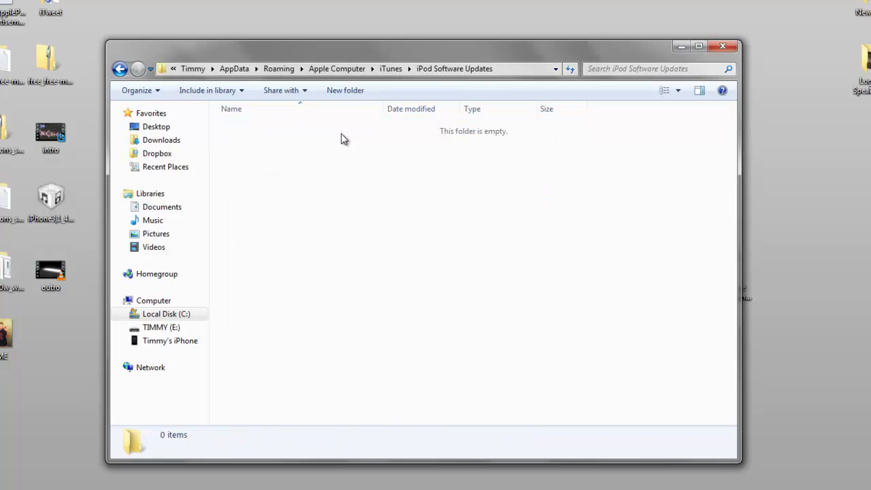
pyautogui.click(121, 69)
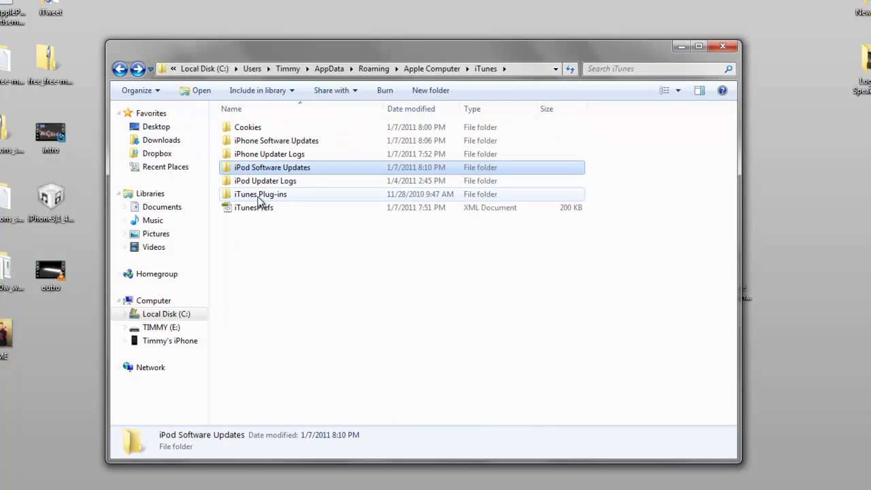
pyautogui.doubleClick(276, 141)
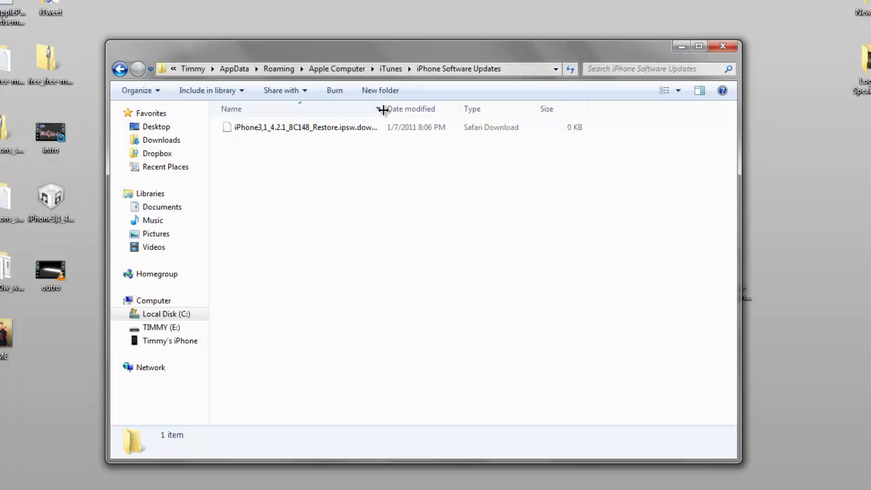
# Widen the Name column to reveal iPhone3,1_4.2.1_8C148_Restore.ipsw.download, then reopen the folder to refresh it
pyautogui.moveTo(382, 111); pyautogui.dragTo(404, 111)
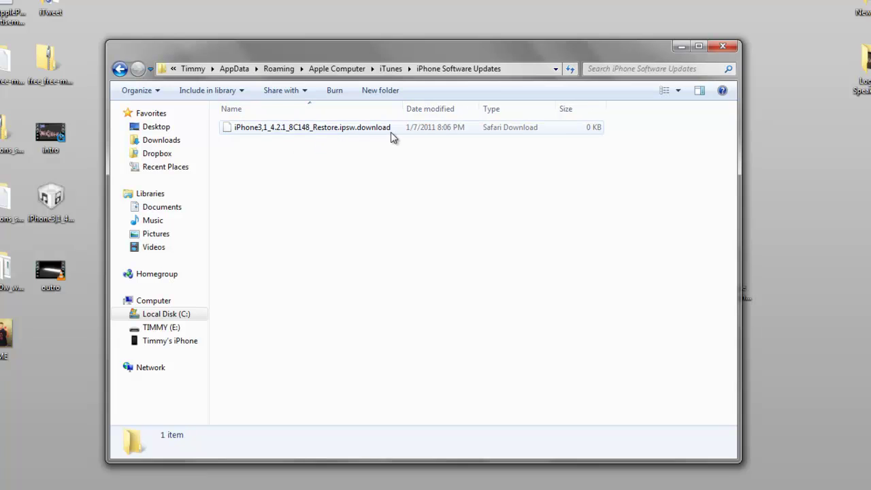
pyautogui.click(394, 71)
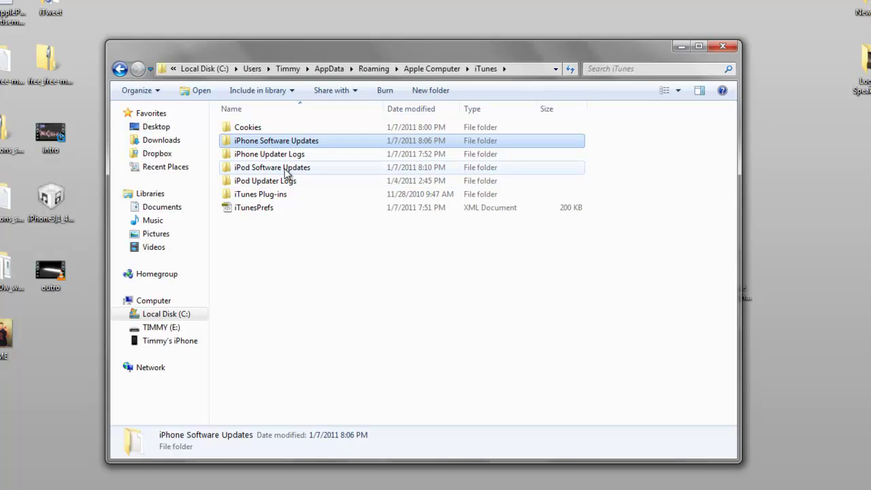
pyautogui.doubleClick(292, 143)
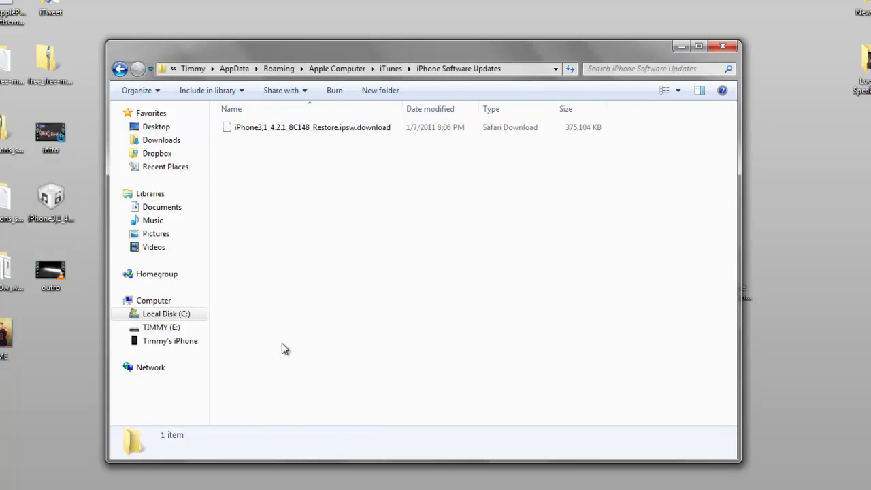